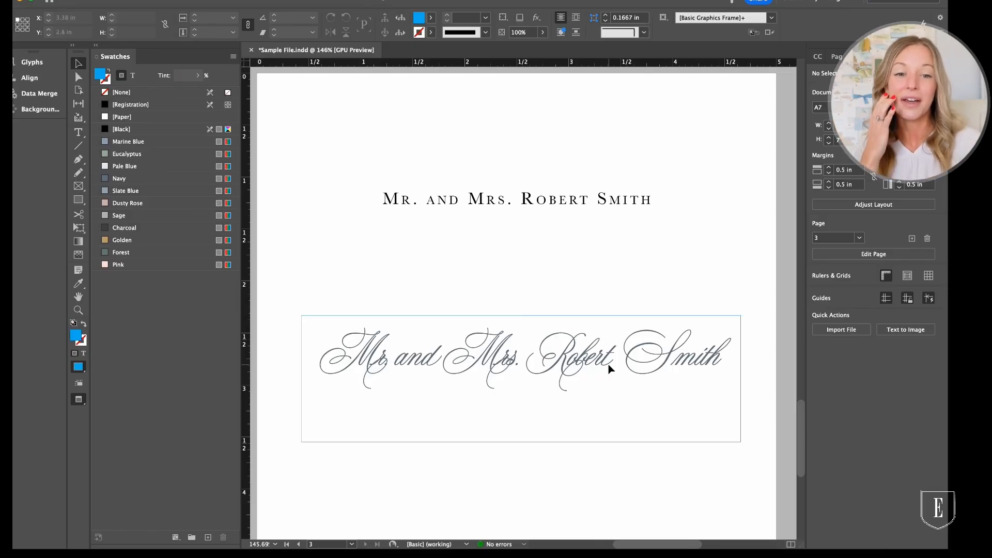
# Move the script-lettered name frame up beneath the small-caps name line, to about X 0.39 in, Y 1.47 in
pyautogui.moveTo(609, 367); pyautogui.dragTo(607, 312)
pyautogui.moveTo(618, 361); pyautogui.dragTo(616, 329)
pyautogui.click(569, 429)
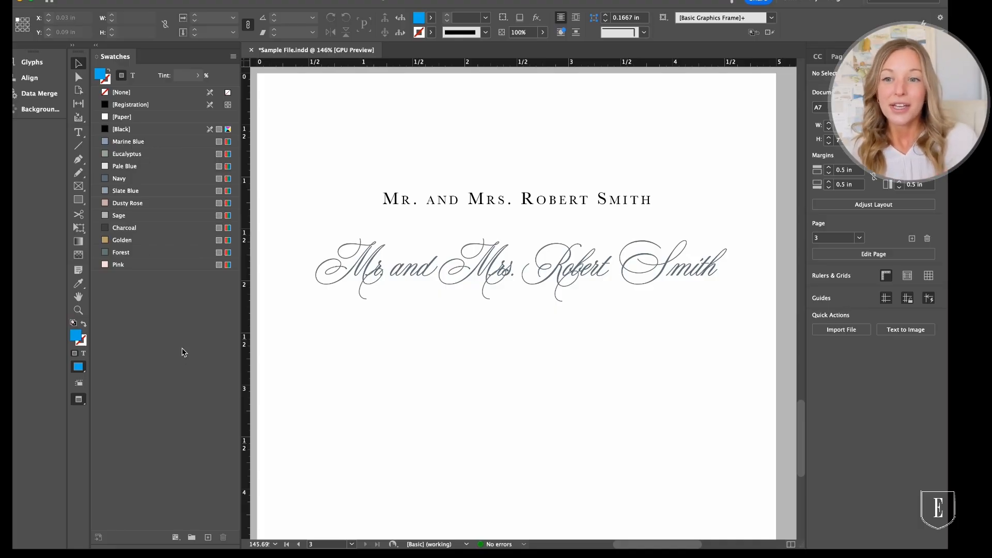
# Create a new colour swatch, turn off naming by colour value, and name it "Nantucket Breeze"
pyautogui.click(207, 538)
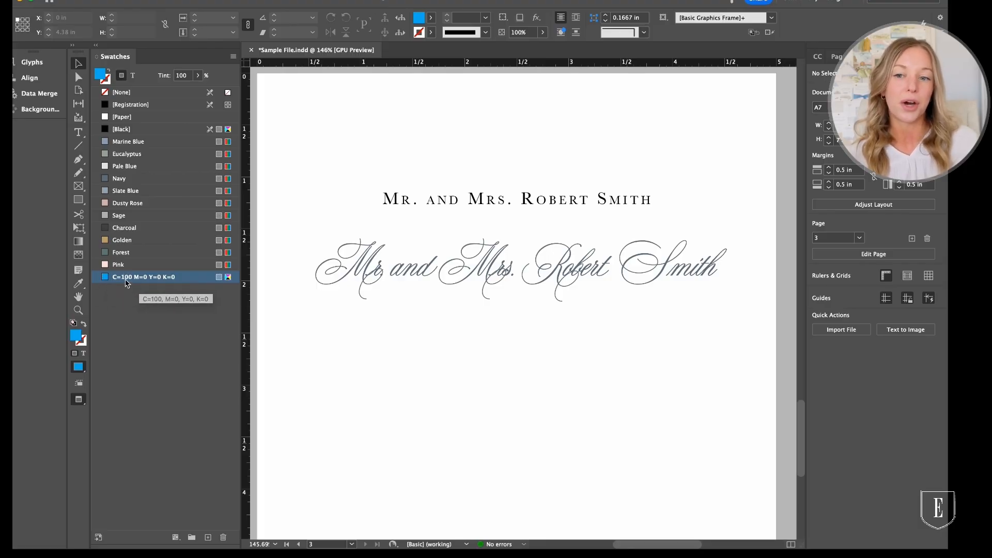
pyautogui.doubleClick(138, 282)
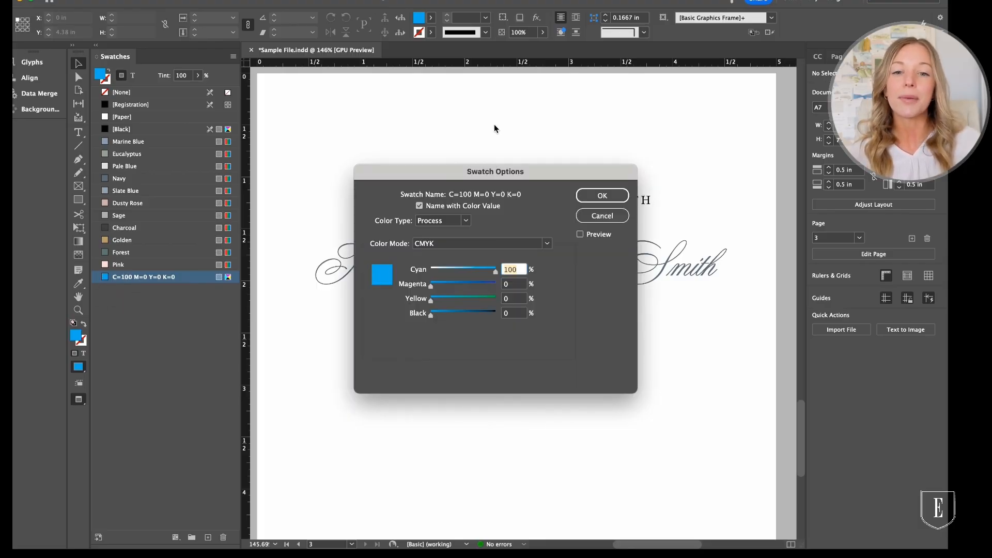
pyautogui.moveTo(473, 172); pyautogui.dragTo(480, 92)
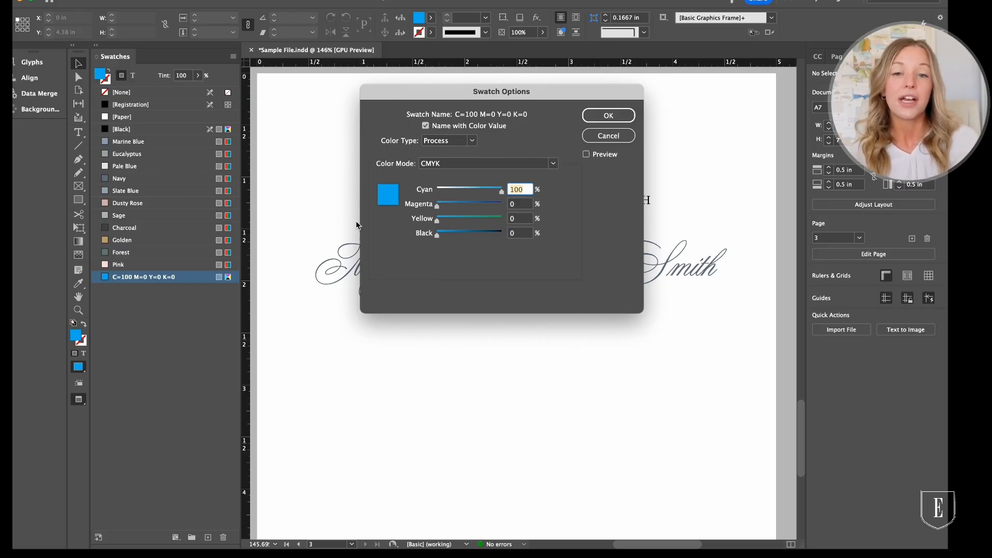
pyautogui.click(426, 127)
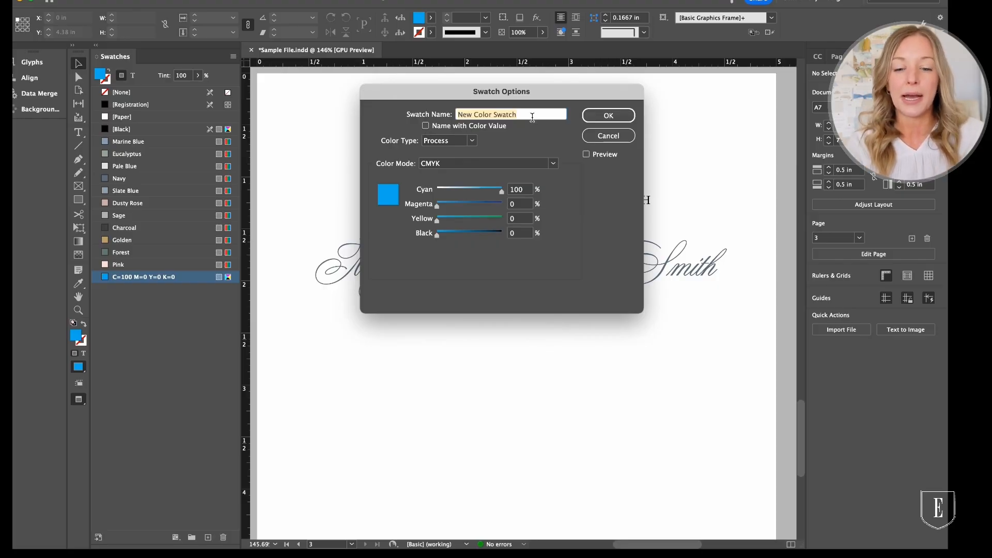
pyautogui.write('Nantucket Breeze')
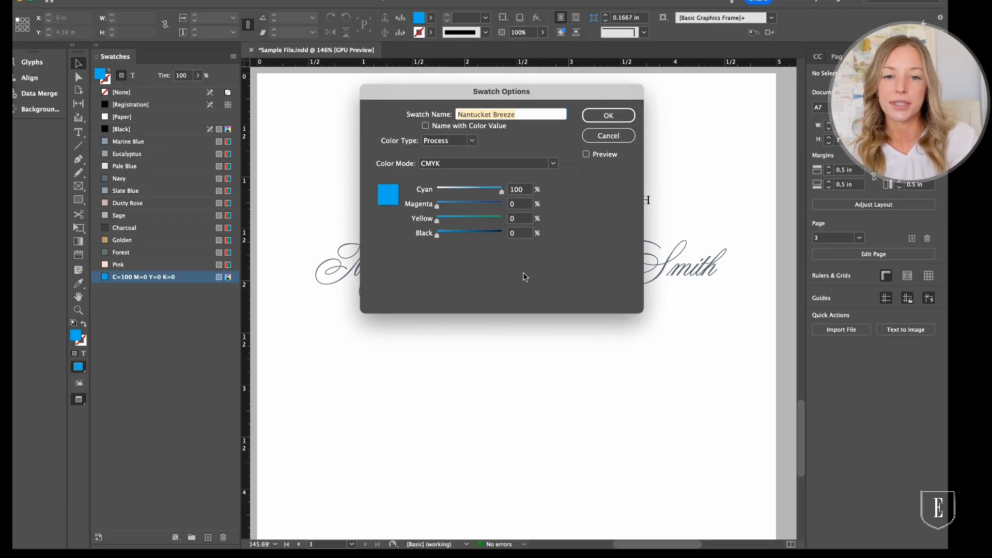
# Set the Nantucket Breeze swatch to Cyan 23, Magenta 6, Yellow 0 and Black 0 percent
pyautogui.doubleClick(524, 194)
pyautogui.write('23')
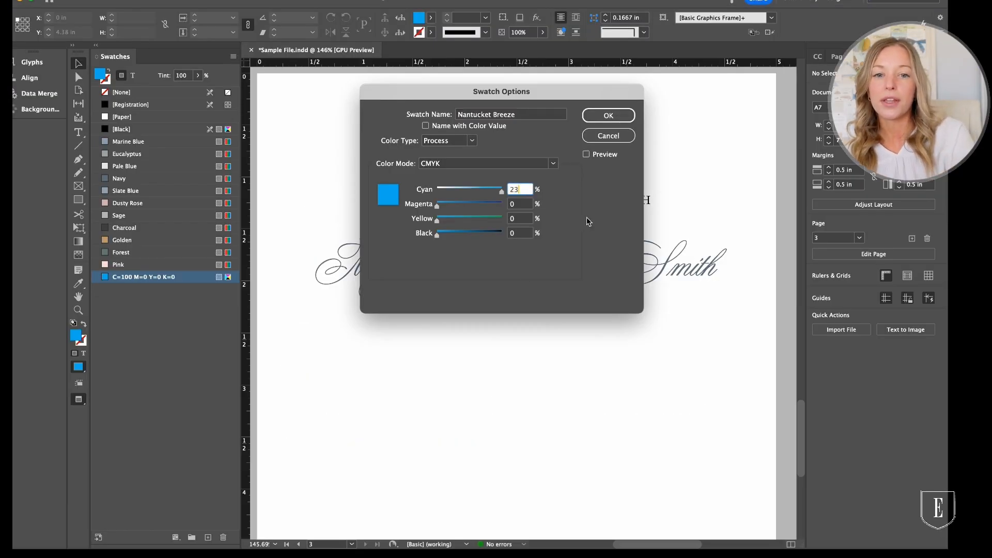
pyautogui.click(520, 205)
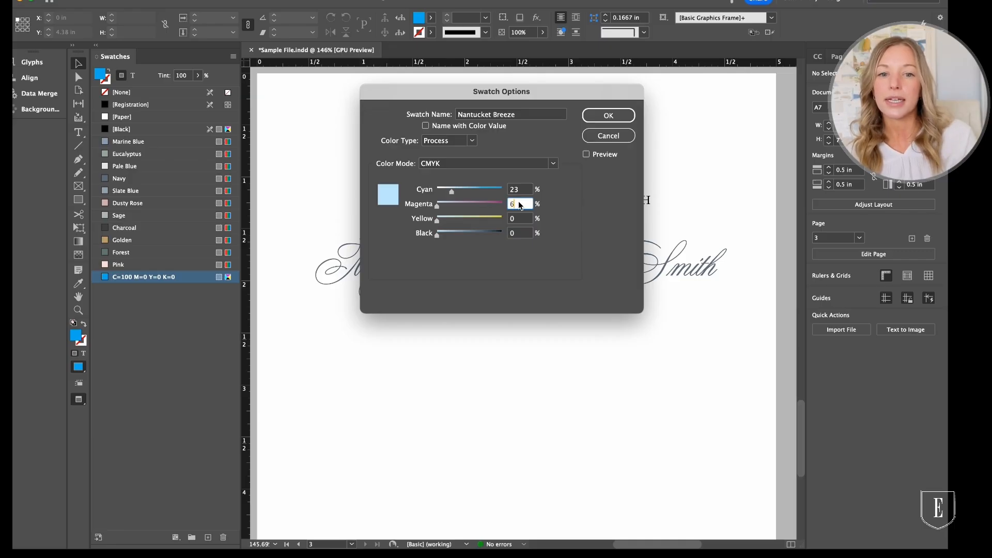
pyautogui.click(516, 219)
pyautogui.click(518, 234)
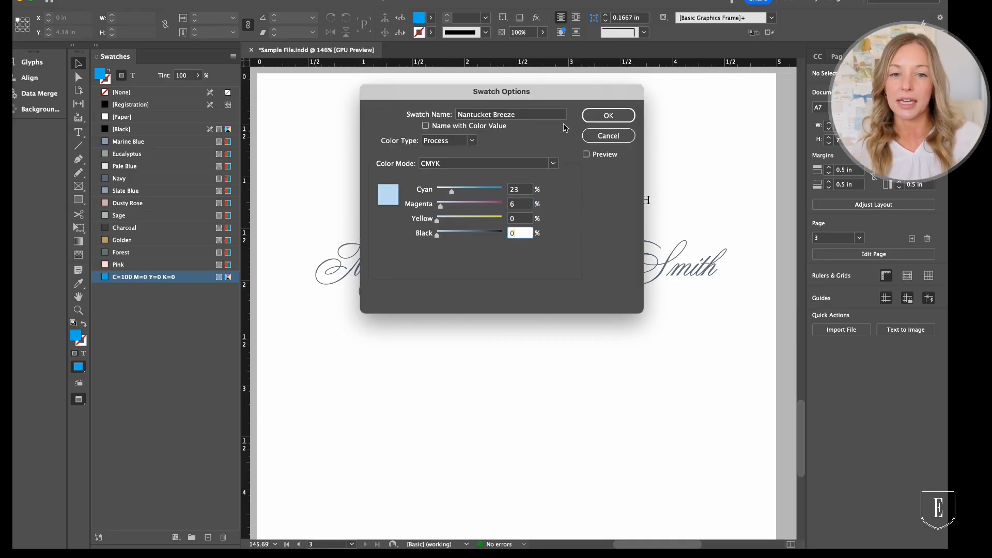
pyautogui.click(609, 117)
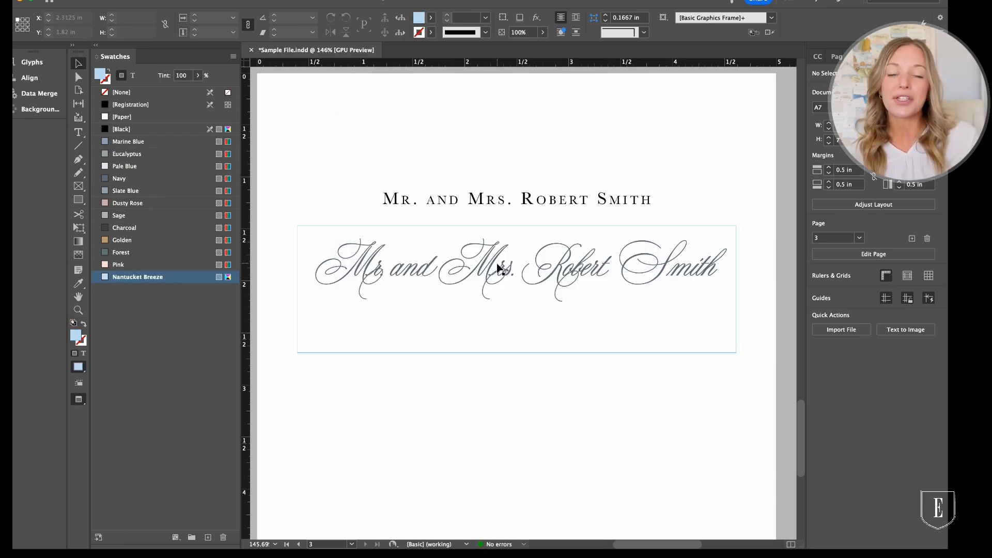
# Apply the Nantucket Breeze swatch as the fill of all the script-lettered name text
pyautogui.doubleClick(497, 263)
pyautogui.hotkey('ctrl', 'a')
pyautogui.click(151, 278)
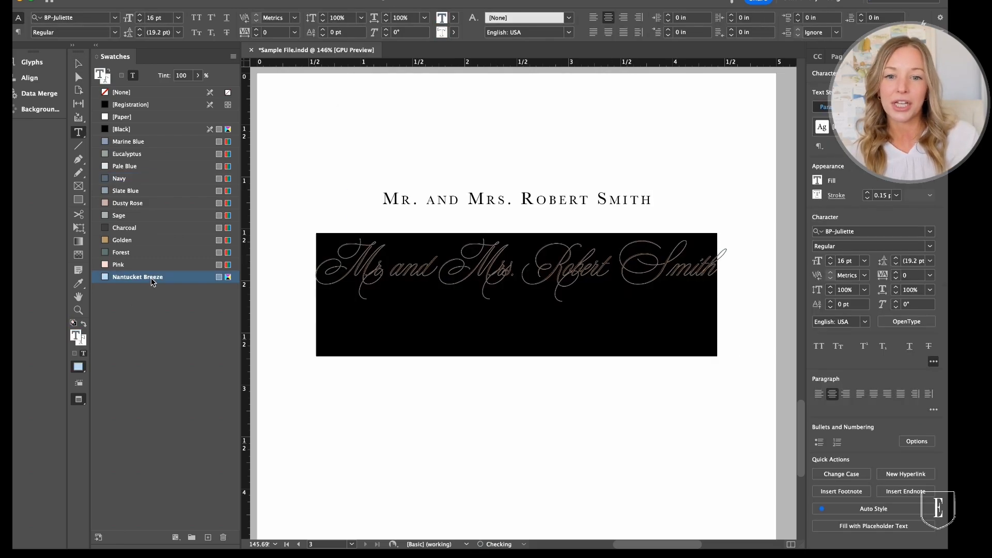
pyautogui.click(426, 267)
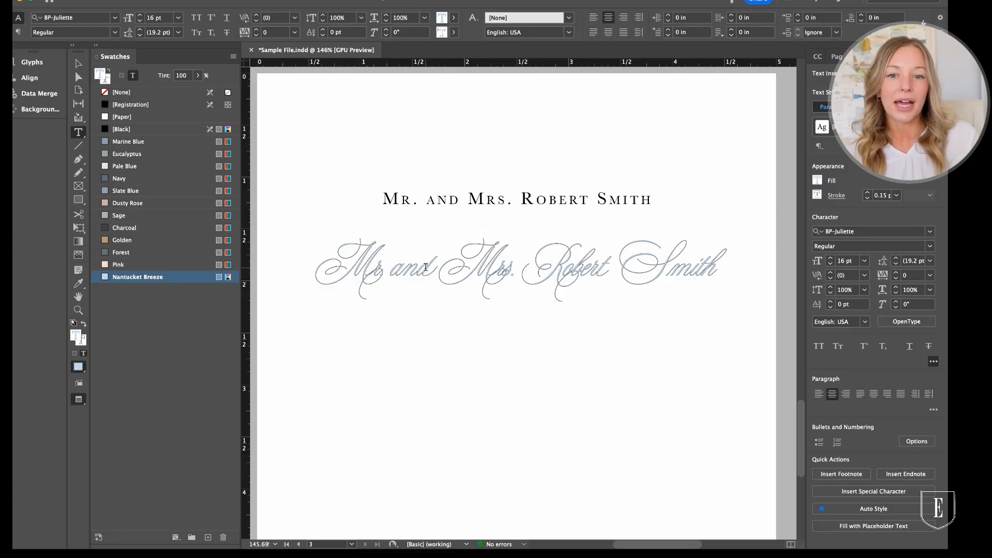
# Apply the Nantucket Breeze swatch to the stroke of all the script-lettered name text
pyautogui.scroll(2, 426, 267)
pyautogui.hotkey('ctrl', 'a')
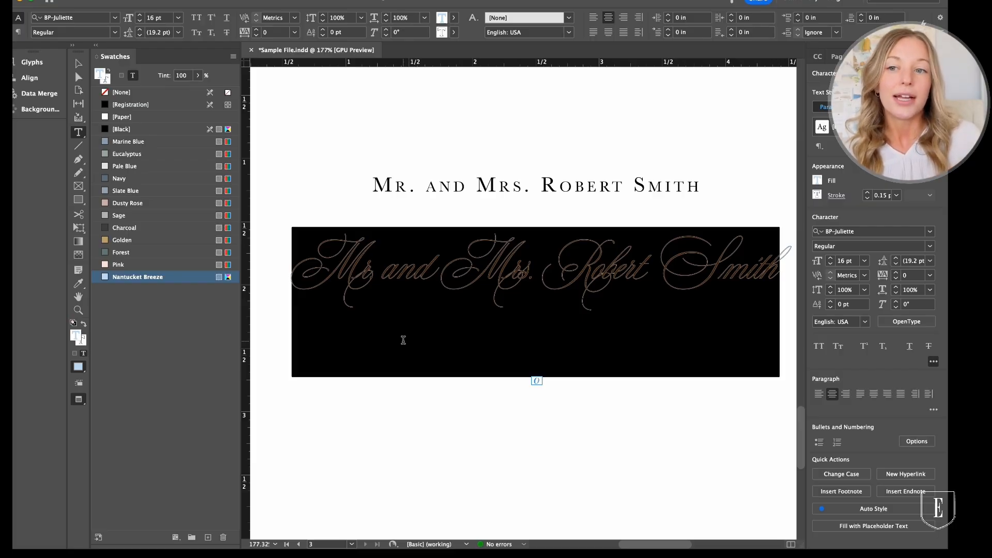
pyautogui.click(107, 82)
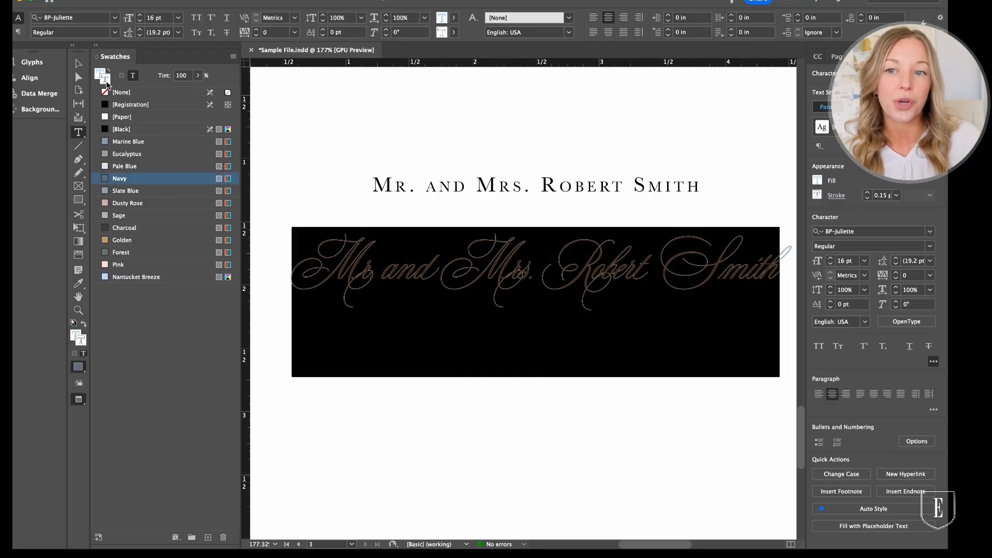
pyautogui.click(135, 277)
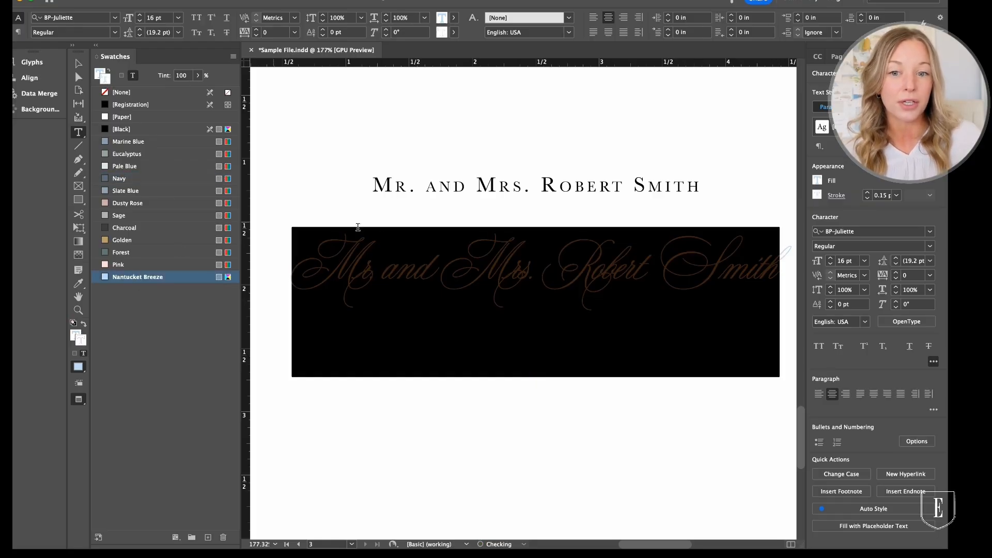
pyautogui.press('super+shift+a')
# Examine the recoloured script lettering up close and compare it with the small-caps name line on the full page
pyautogui.scroll(5, 472, 236)
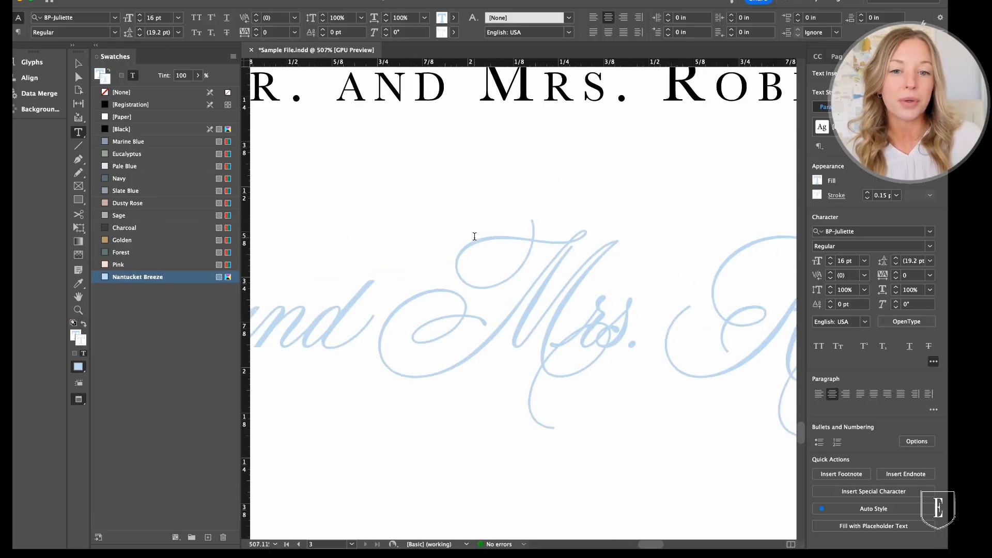
pyautogui.hscroll(10, 575, 339)
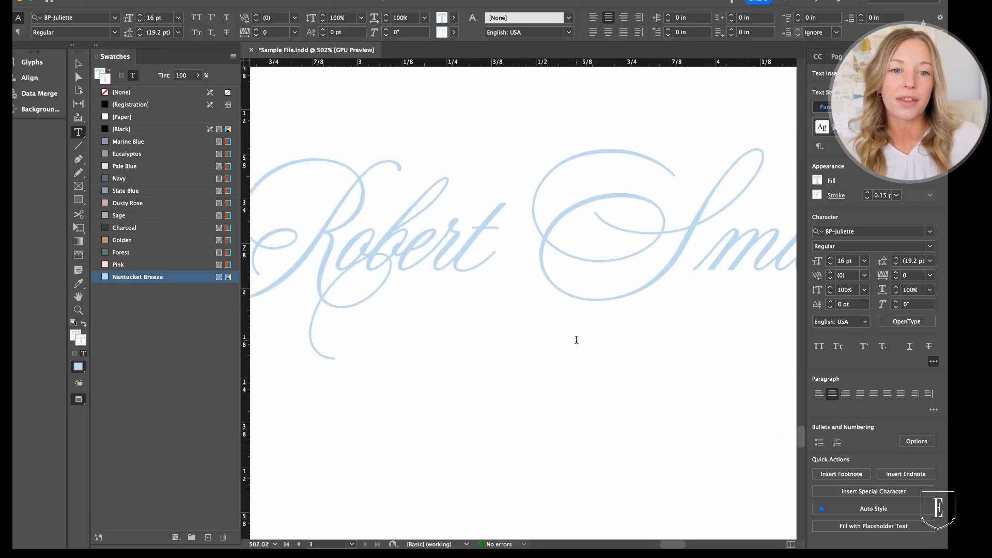
pyautogui.hscroll(-5, 576, 339)
pyautogui.scroll(-3, 577, 340)
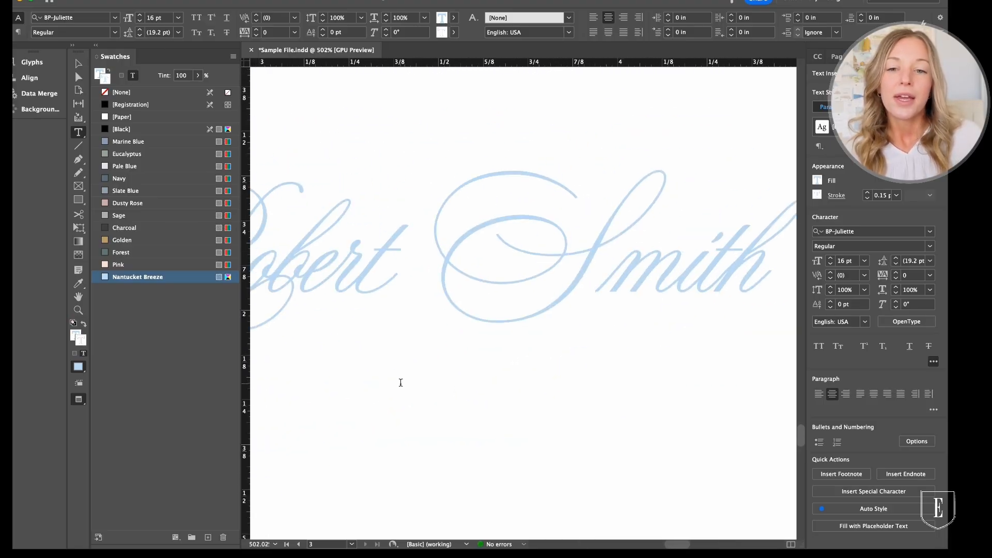
pyautogui.press('Escape')
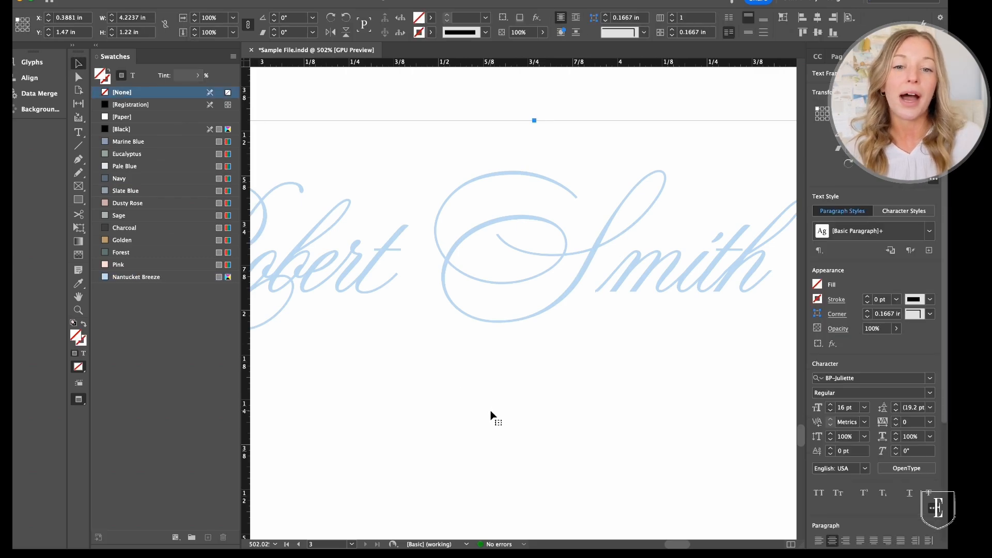
pyautogui.scroll(-10, 491, 412)
pyautogui.hscroll(-5, 491, 412)
pyautogui.scroll(-4, 491, 411)
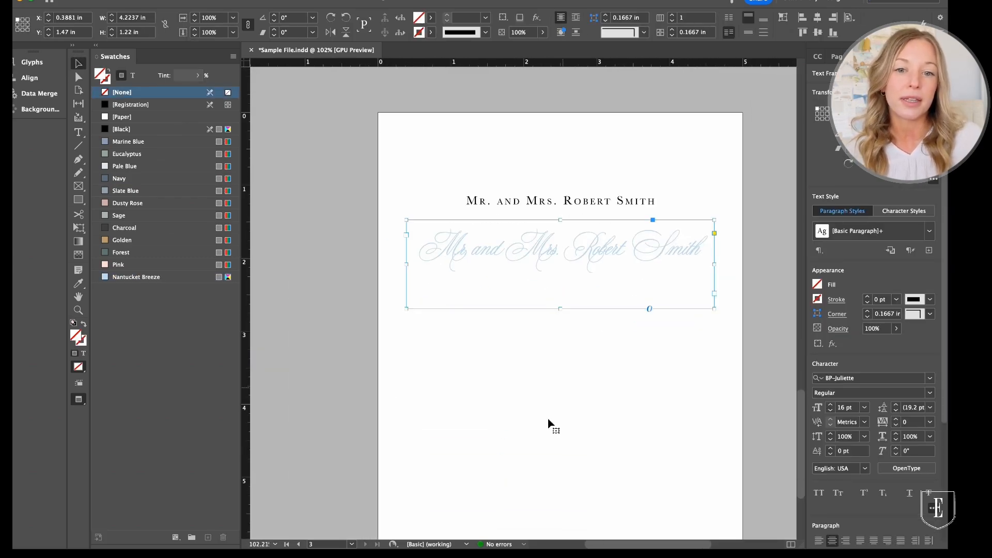
pyautogui.click(535, 449)
pyautogui.scroll(-3, 534, 448)
pyautogui.hscroll(2, 534, 449)
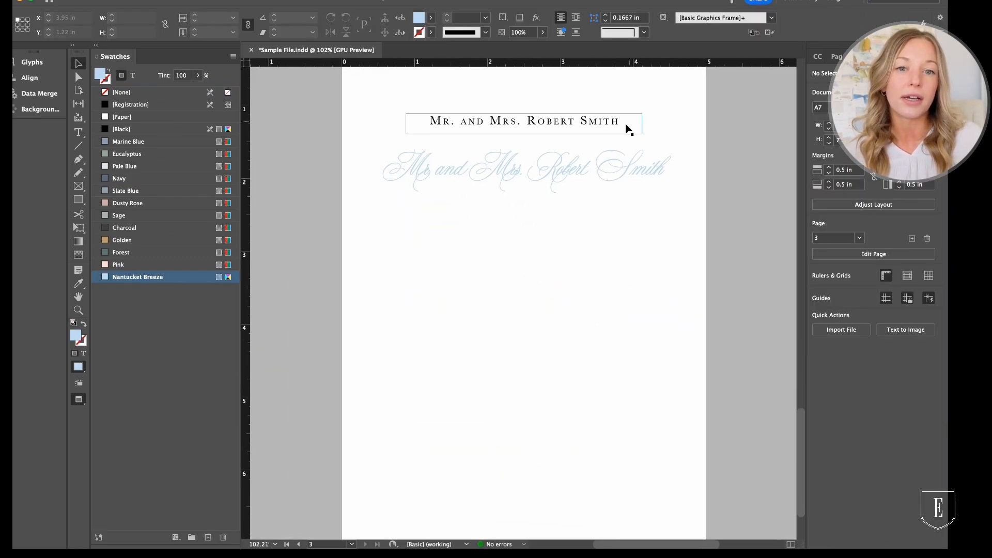
pyautogui.scroll(-3, 620, 239)
pyautogui.scroll(2, 620, 240)
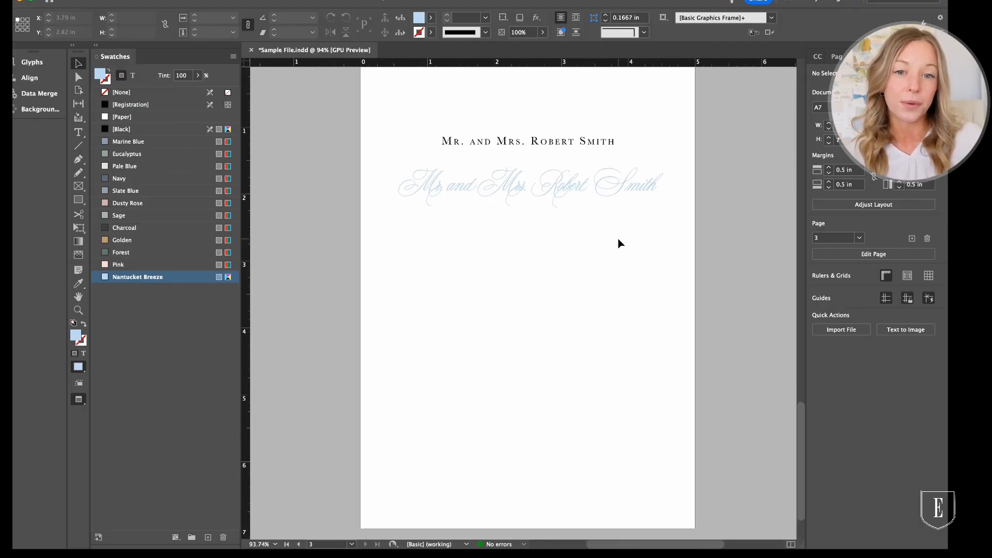
# Recolour the small-caps name line with the Nantucket Breeze swatch and leave everything deselected
pyautogui.scroll(1, 618, 239)
pyautogui.tripleClick(557, 147)
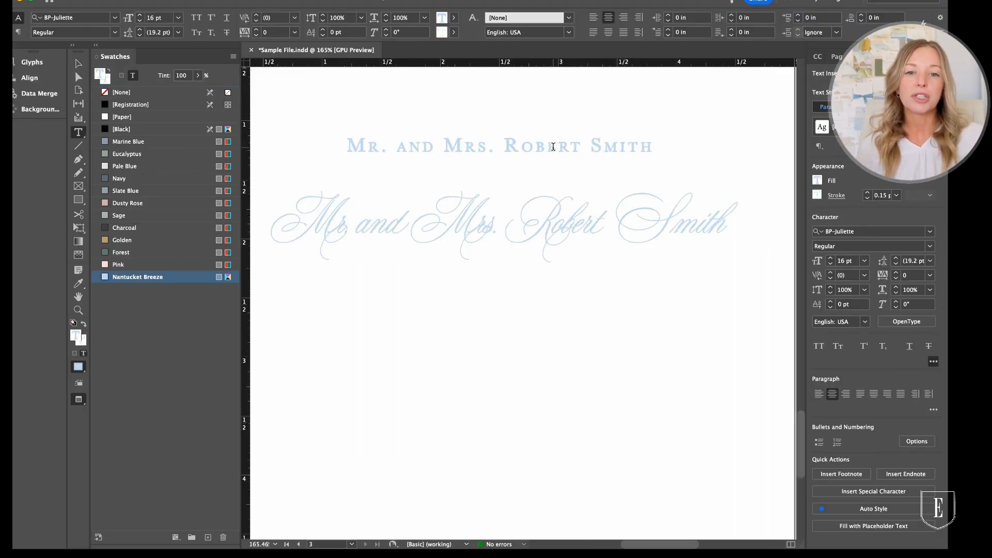
pyautogui.scroll(1, 540, 222)
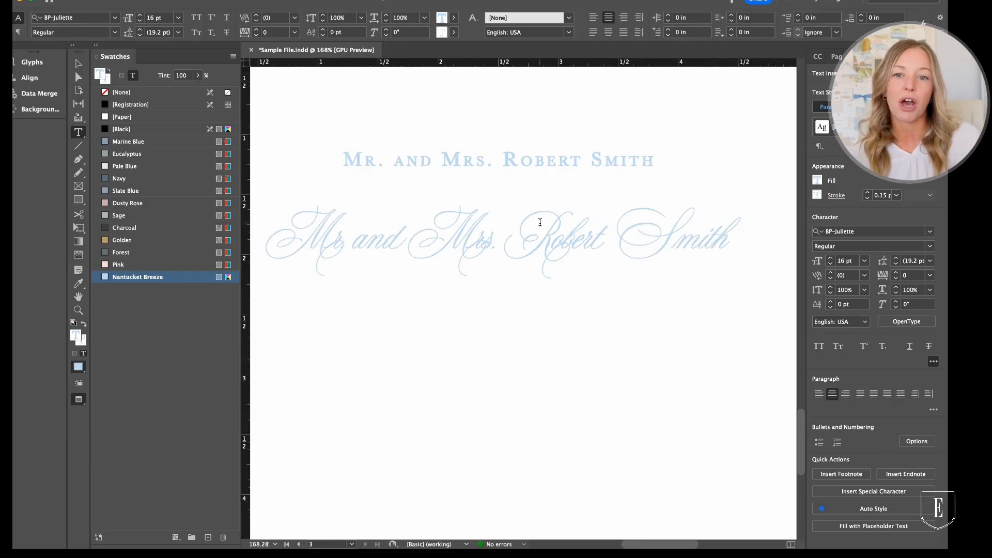
pyautogui.scroll(-4, 540, 222)
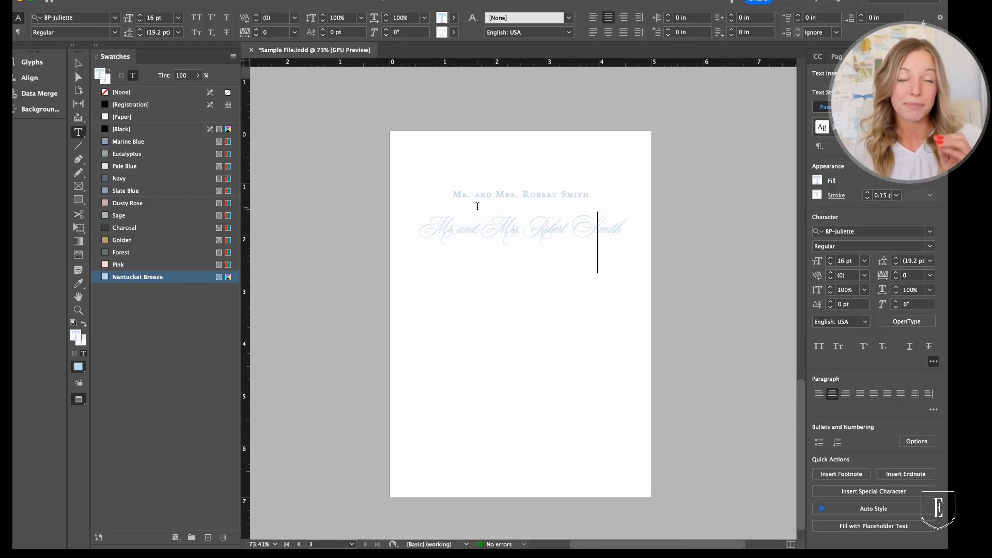
pyautogui.click(78, 63)
pyautogui.click(511, 316)
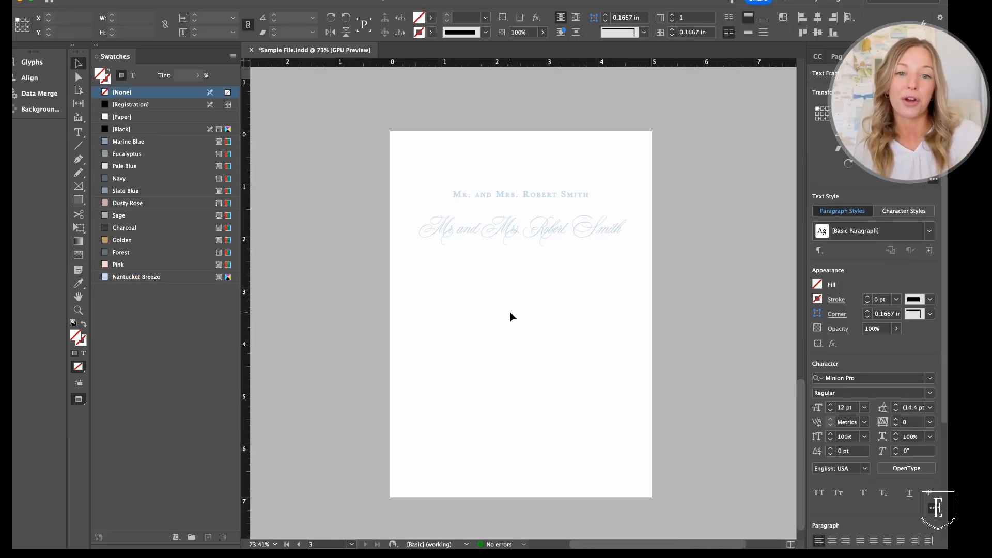
pyautogui.click(523, 255)
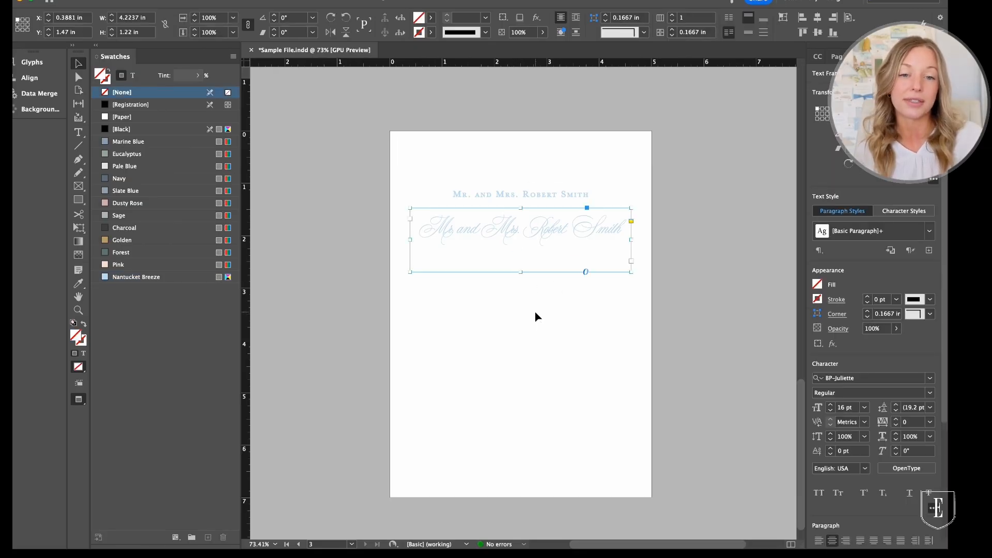
pyautogui.click(516, 318)
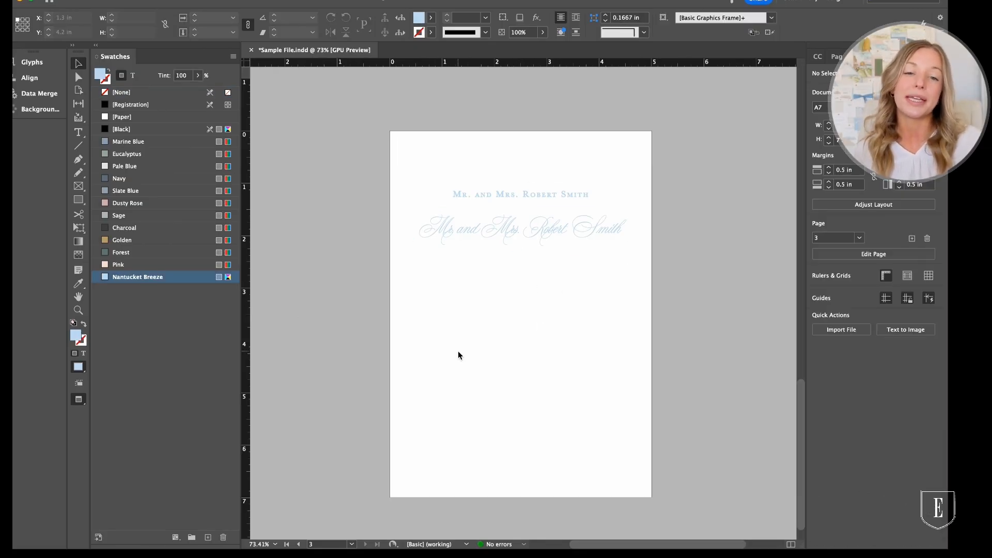
# Duplicate the Nantucket Breeze swatch and rename the copy "Nantucket Breeze Darker"
pyautogui.rightClick(143, 282)
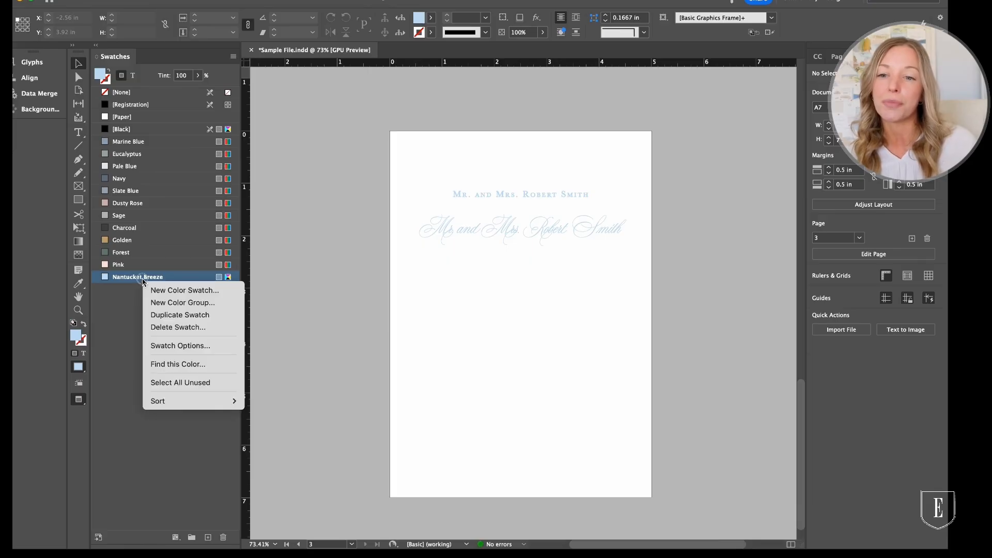
pyautogui.click(158, 315)
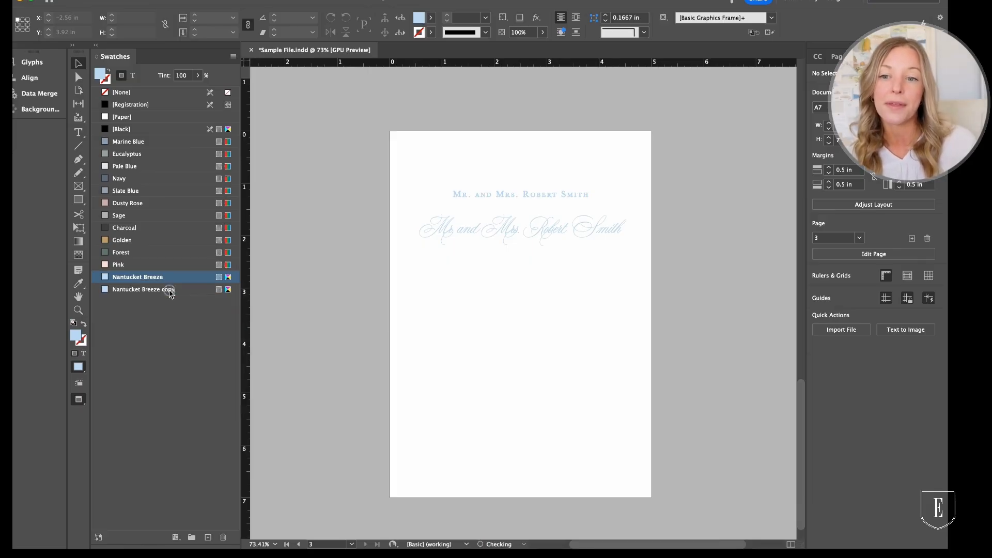
pyautogui.doubleClick(170, 291)
pyautogui.doubleClick(524, 114)
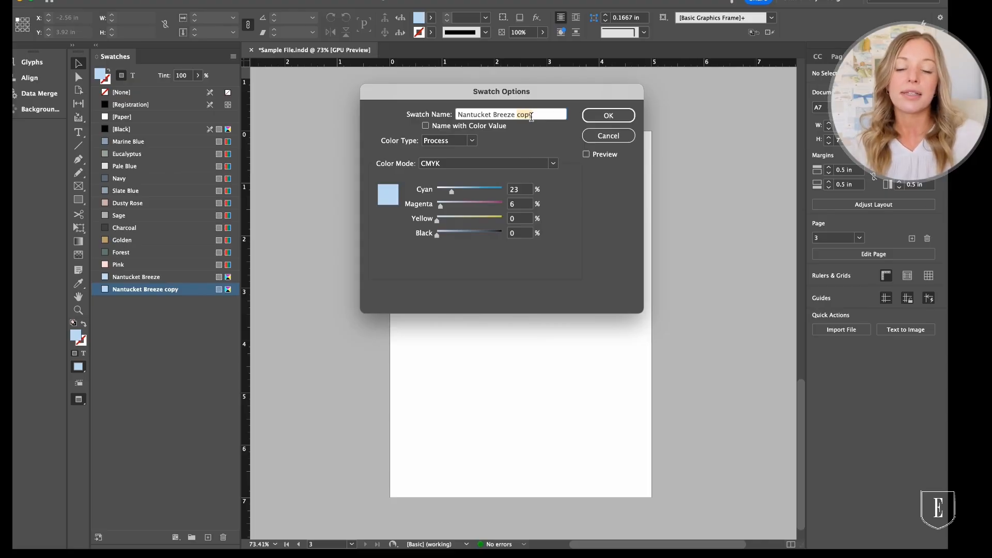
pyautogui.write('Dak')
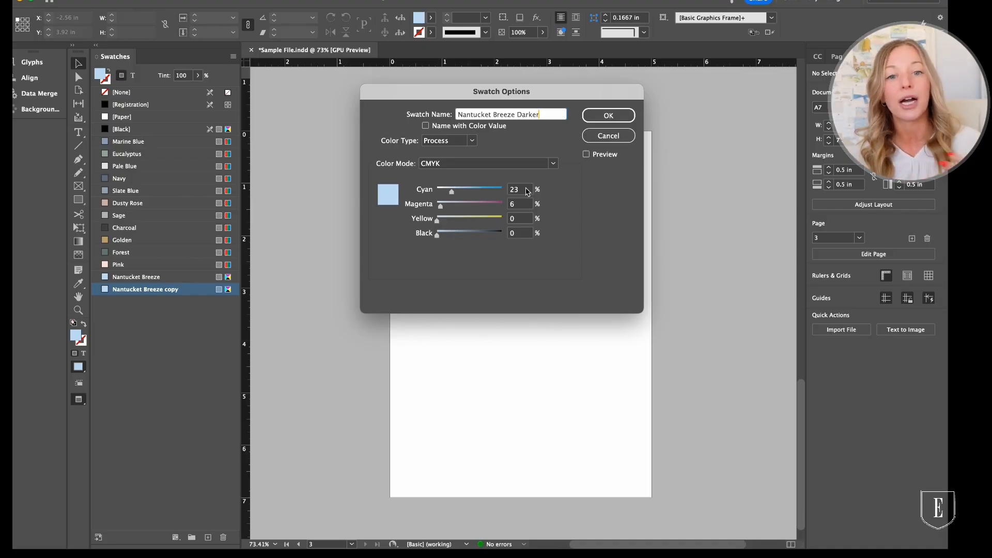
# Set the Nantucket Breeze Darker swatch to 46% cyan and 12% magenta and save the swatch
pyautogui.click(520, 194)
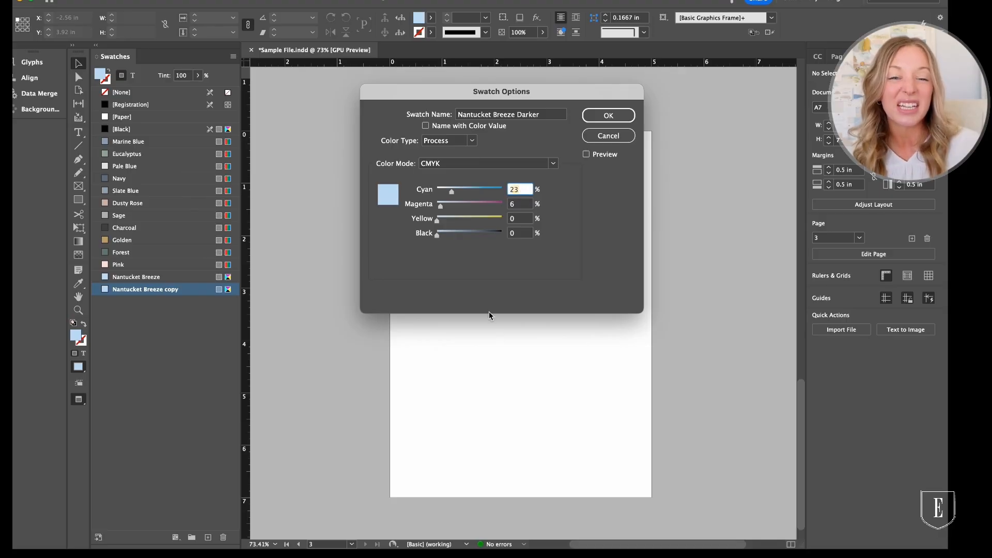
pyautogui.write('46')
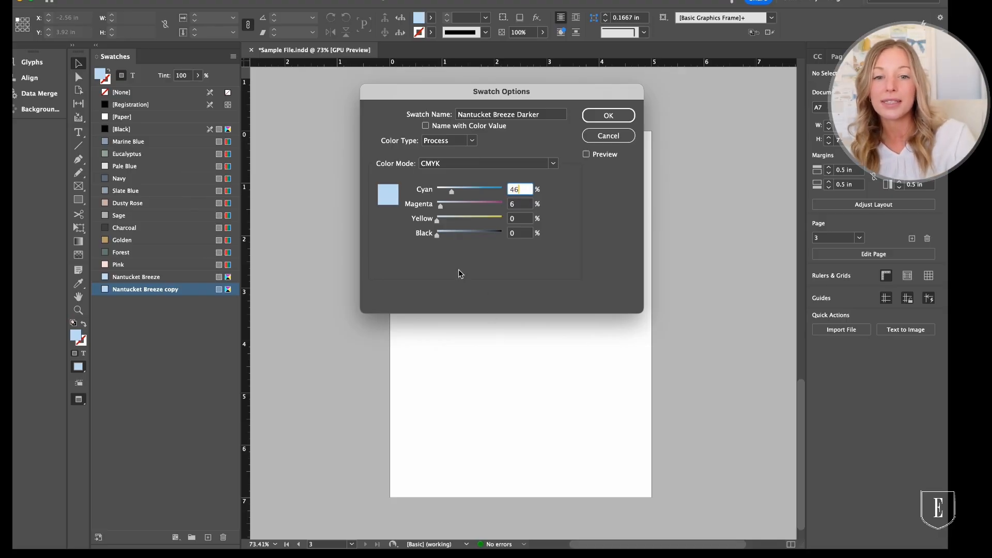
pyautogui.click(521, 206)
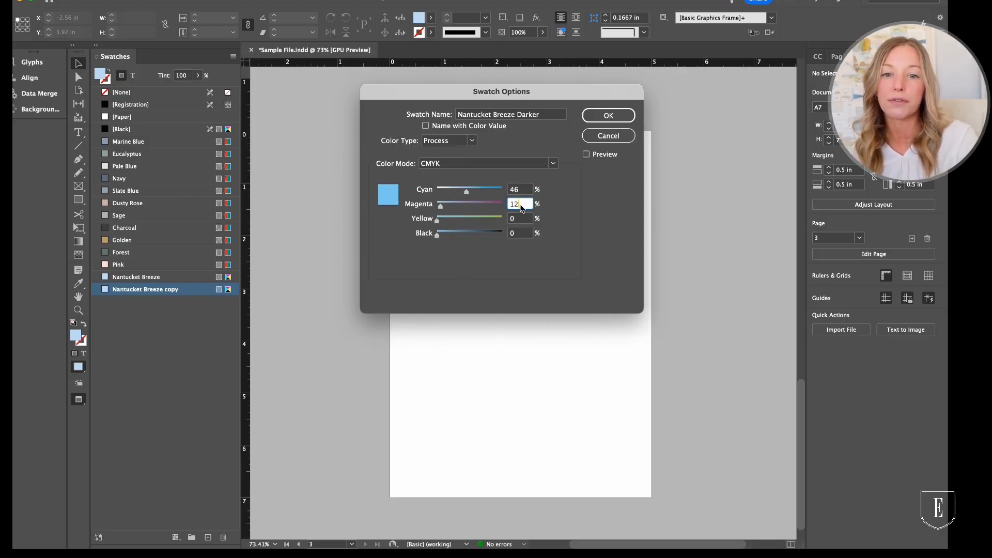
pyautogui.click(520, 232)
pyautogui.click(608, 115)
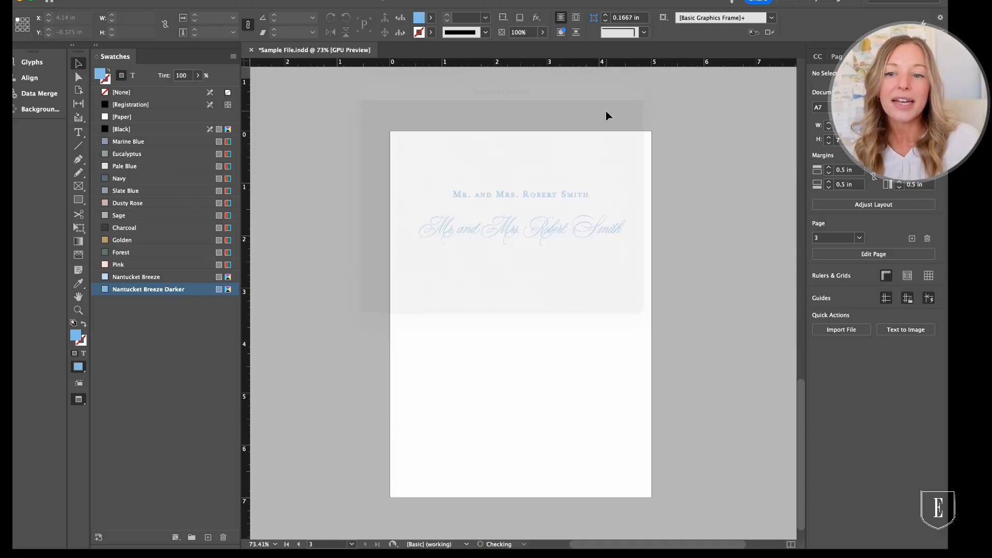
# Apply the Nantucket Breeze Darker swatch to both the fill and the stroke of all the script-lettered name text
pyautogui.click(487, 261)
pyautogui.doubleClick(516, 215)
pyautogui.hotkey('ctrl', 'a')
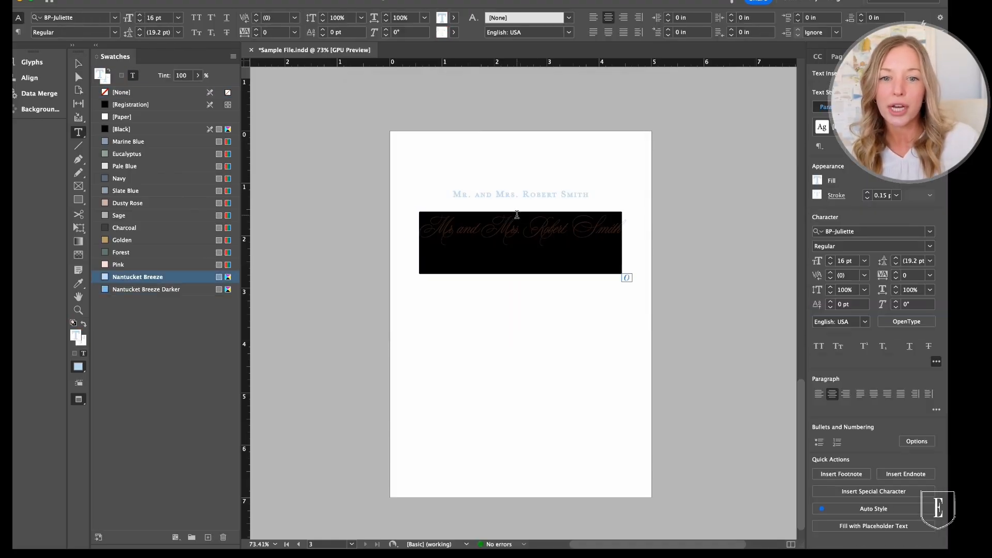
pyautogui.click(174, 291)
pyautogui.click(476, 221)
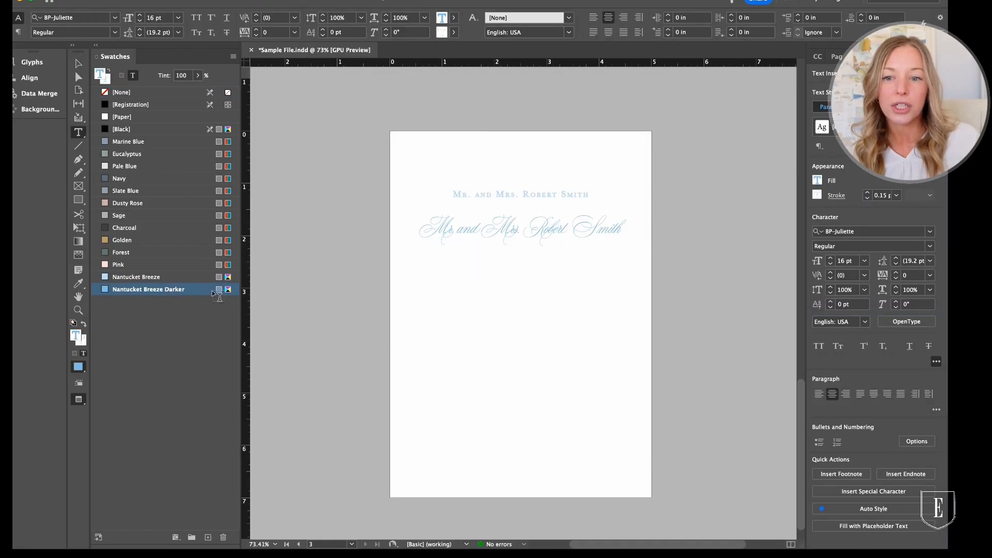
pyautogui.hotkey('ctrl', 'a')
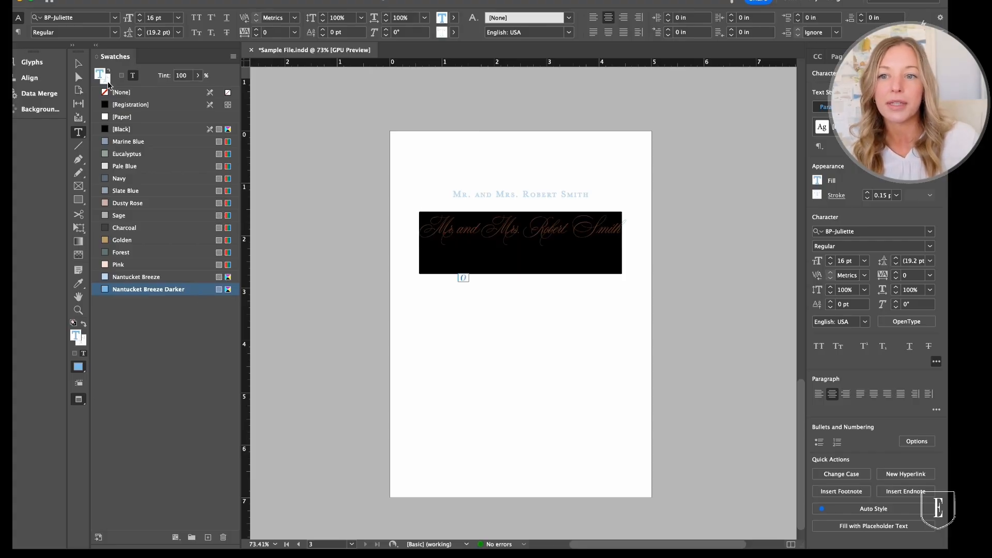
pyautogui.click(165, 277)
pyautogui.click(158, 291)
pyautogui.click(420, 265)
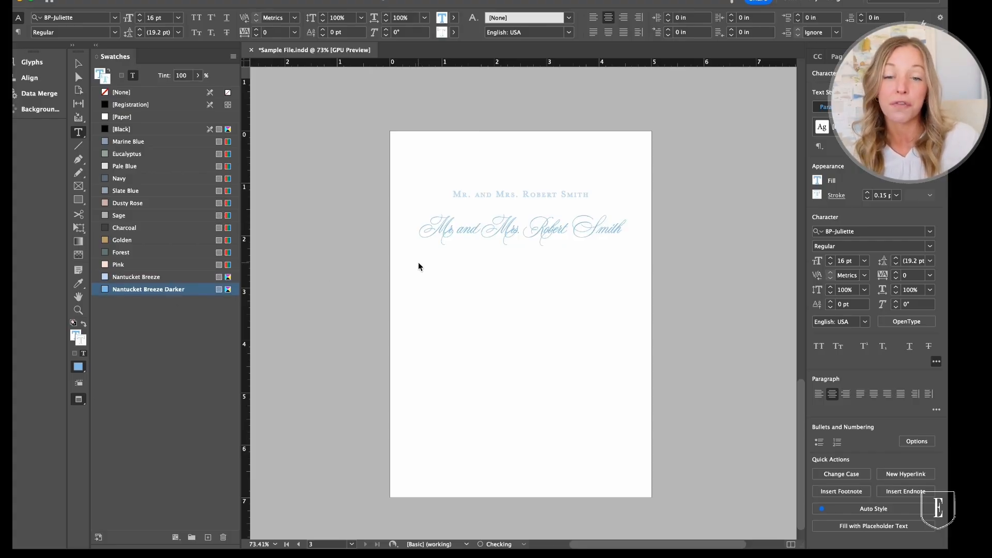
# Recolour the stroke and fill of the small-caps name line with Nantucket Breeze Darker and leave everything deselected
pyautogui.tripleClick(484, 197)
pyautogui.click(157, 290)
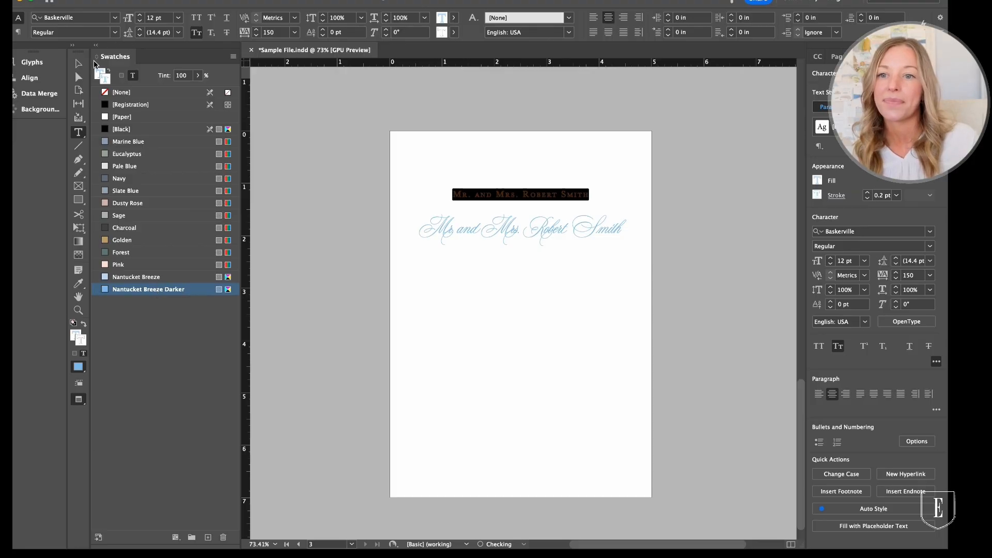
pyautogui.click(97, 73)
pyautogui.click(139, 290)
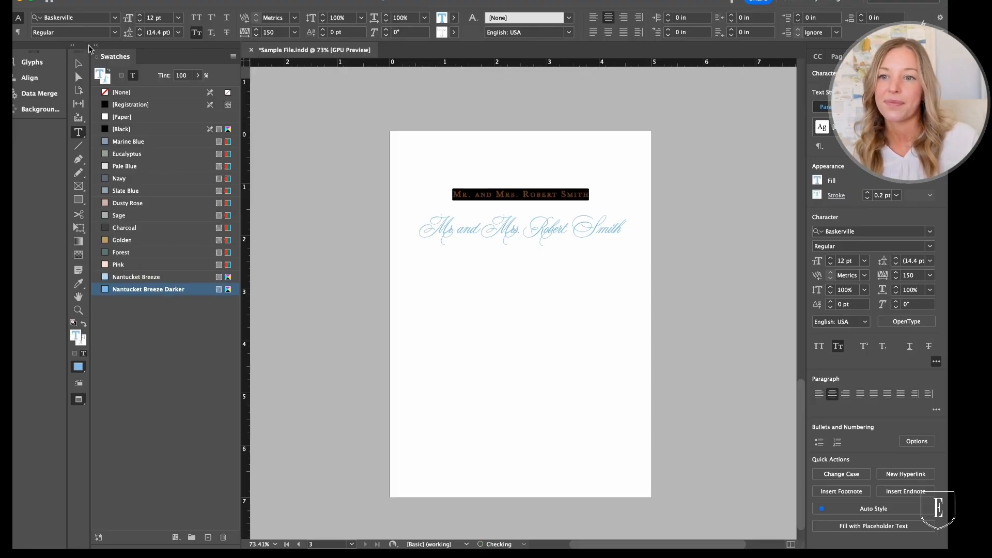
pyautogui.click(78, 63)
pyautogui.click(573, 332)
# Examine the legibility of both recoloured name lines up close and at full-page size
pyautogui.scroll(3, 574, 332)
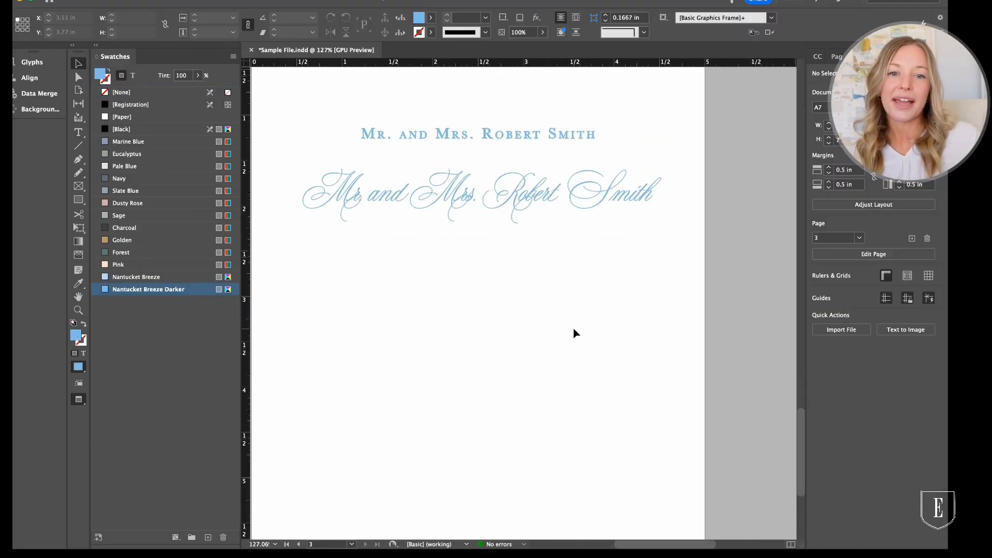
pyautogui.moveTo(533, 317); pyautogui.dragTo(516, 115)
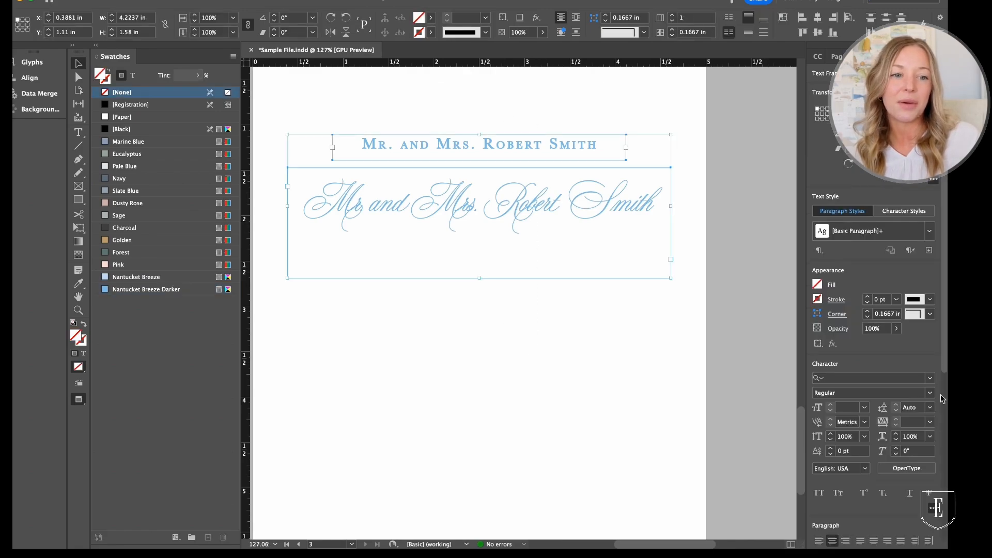
pyautogui.click(572, 359)
pyautogui.scroll(-4, 572, 358)
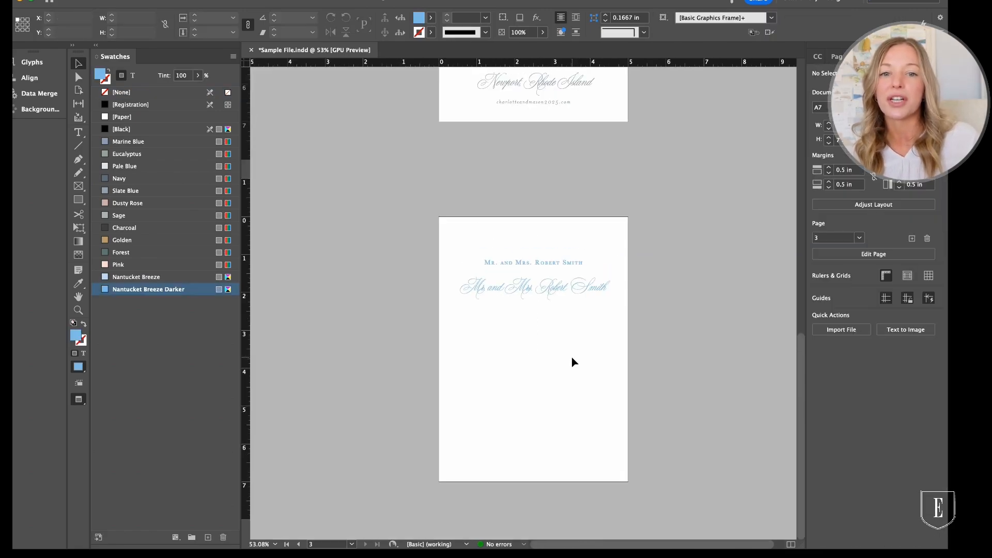
pyautogui.scroll(5, 581, 365)
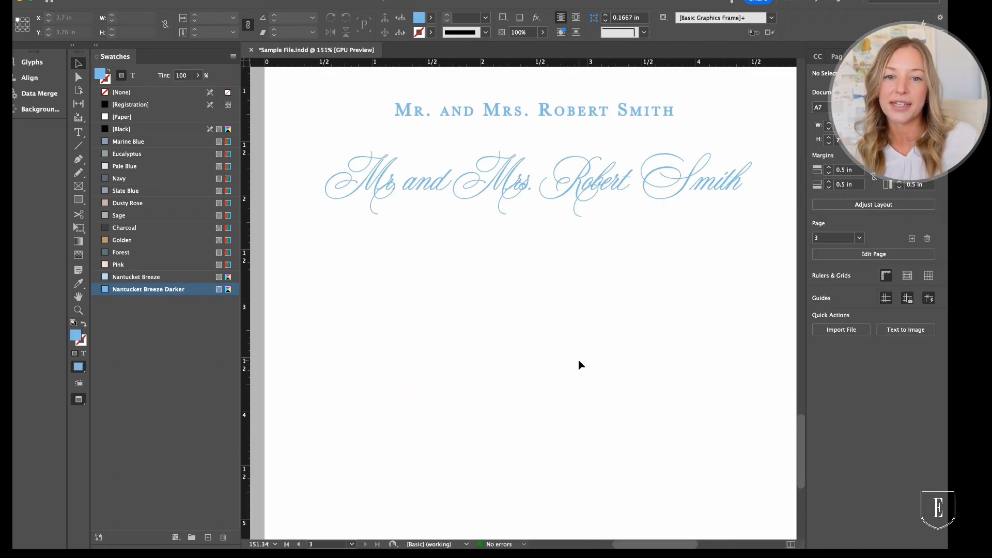
pyautogui.scroll(3, 610, 170)
pyautogui.scroll(-2, 612, 180)
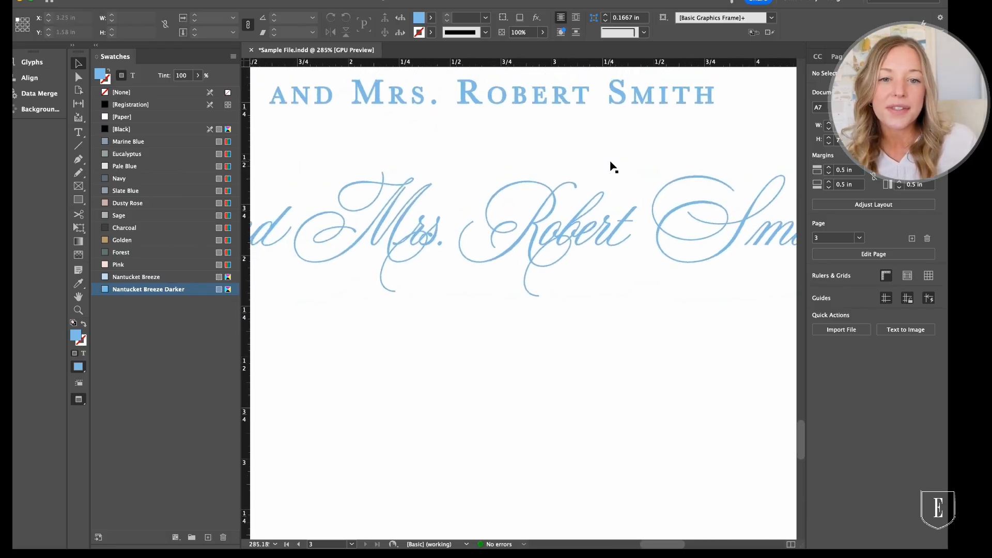
# Lighten the Nantucket Breeze Darker swatch to 34% cyan and 8% magenta with the script name text selected
pyautogui.click(590, 226)
pyautogui.tripleClick(590, 226)
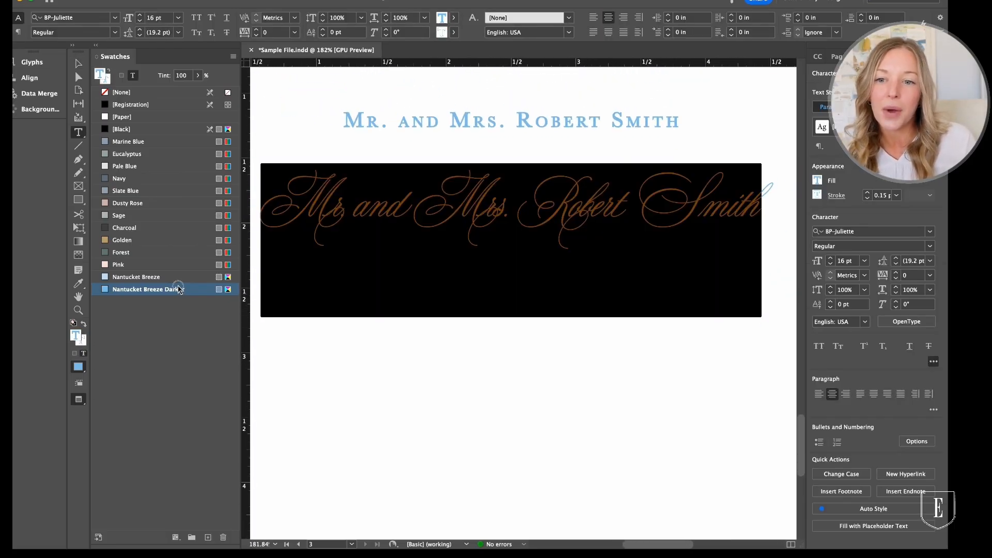
pyautogui.doubleClick(179, 289)
pyautogui.click(519, 190)
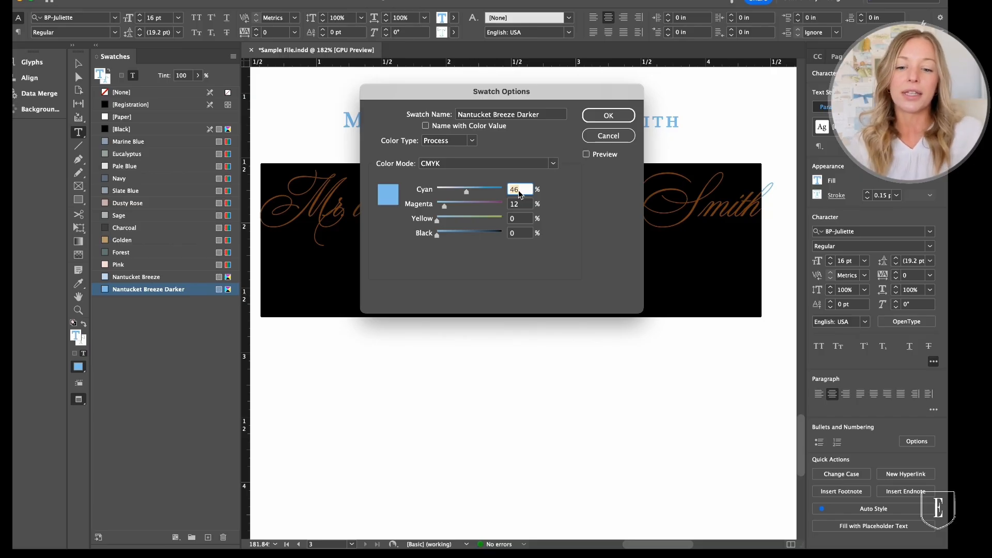
pyautogui.write('34')
pyautogui.click(521, 205)
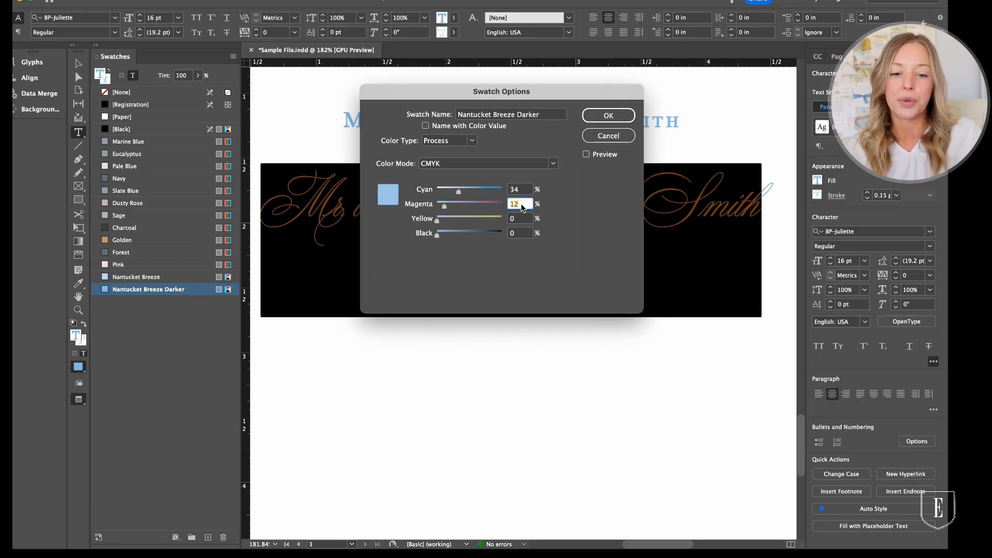
pyautogui.write('8')
pyautogui.click(608, 115)
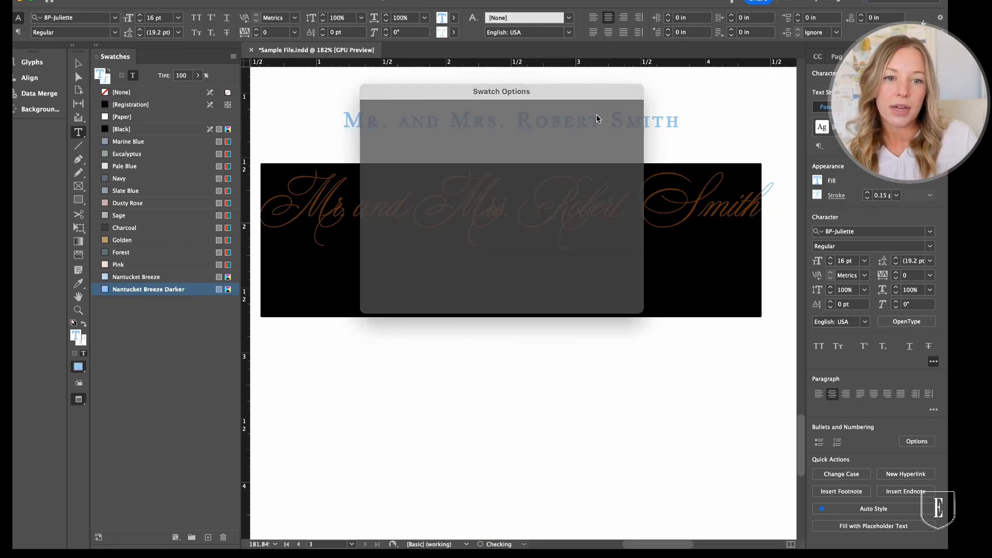
# Deselect the text and check how the lightened blue looks on the script and small-caps name lines
pyautogui.click(517, 200)
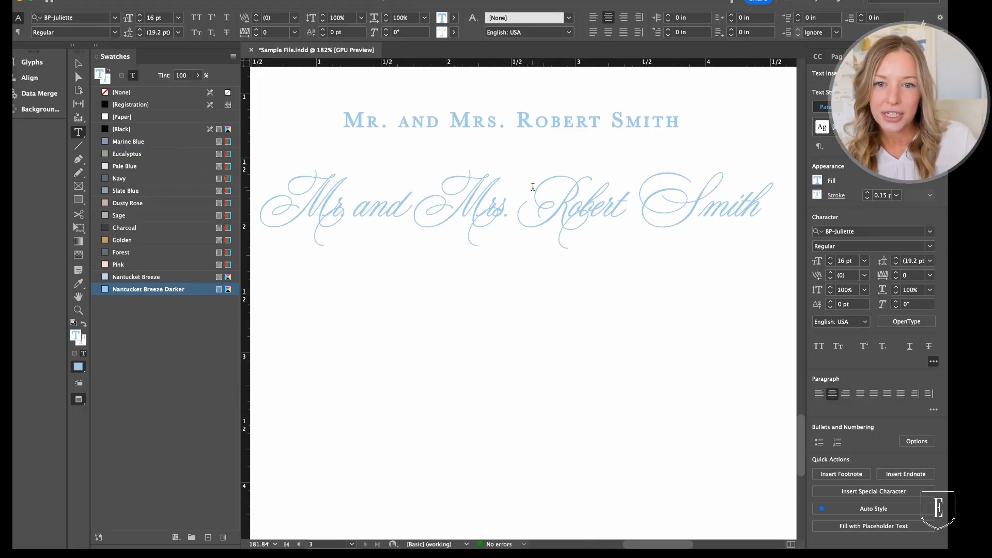
pyautogui.scroll(-3, 525, 361)
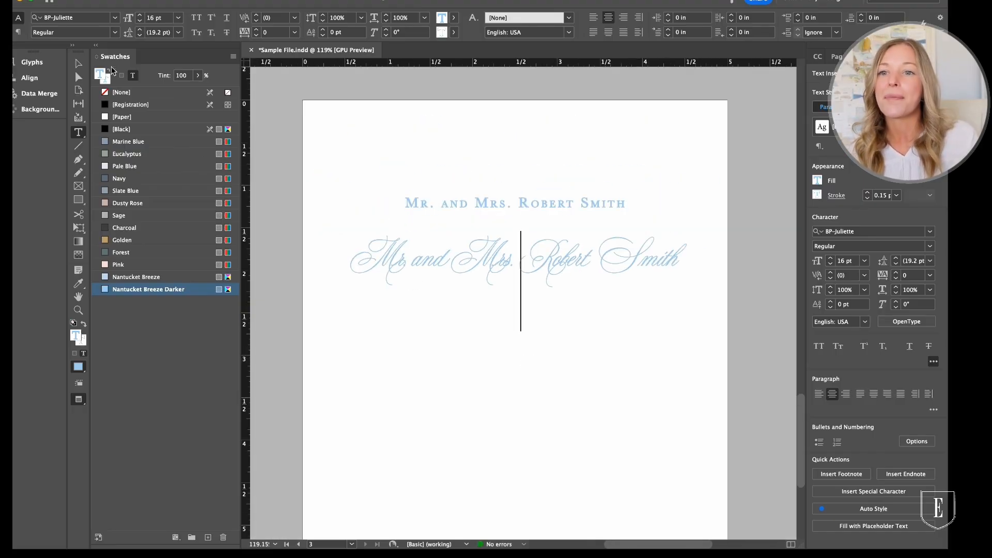
pyautogui.click(80, 65)
pyautogui.click(564, 430)
pyautogui.scroll(4, 565, 434)
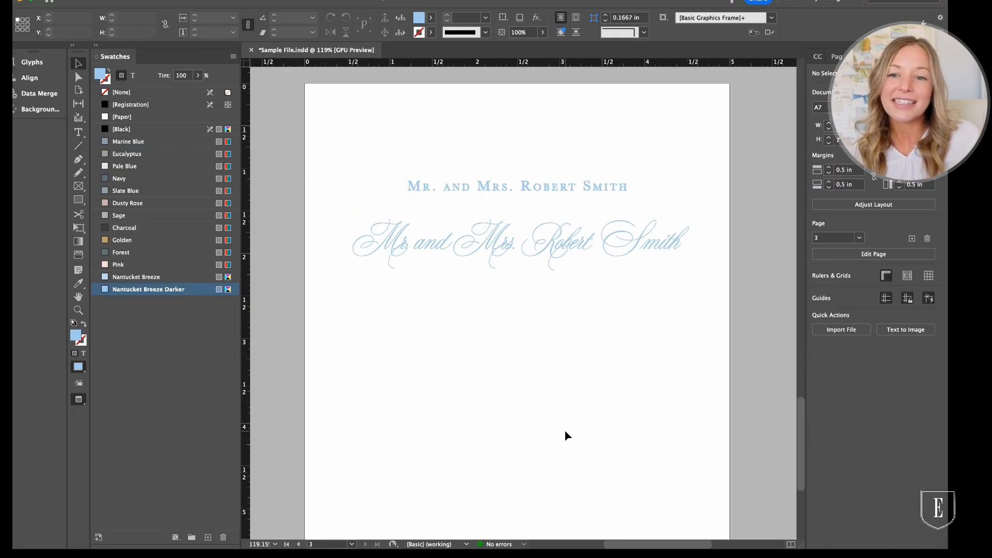
pyautogui.scroll(-5, 567, 436)
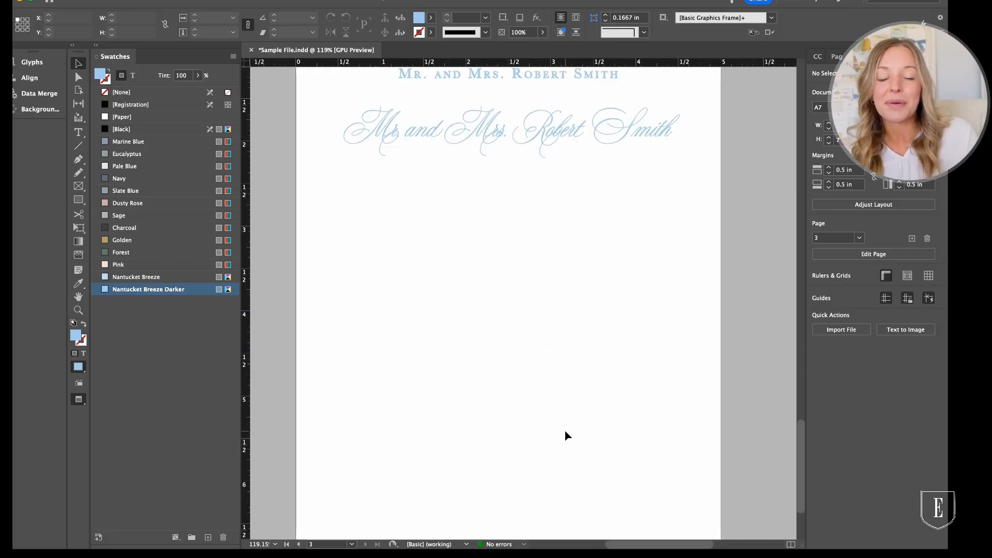
pyautogui.scroll(3, 566, 436)
pyautogui.scroll(-3, 567, 436)
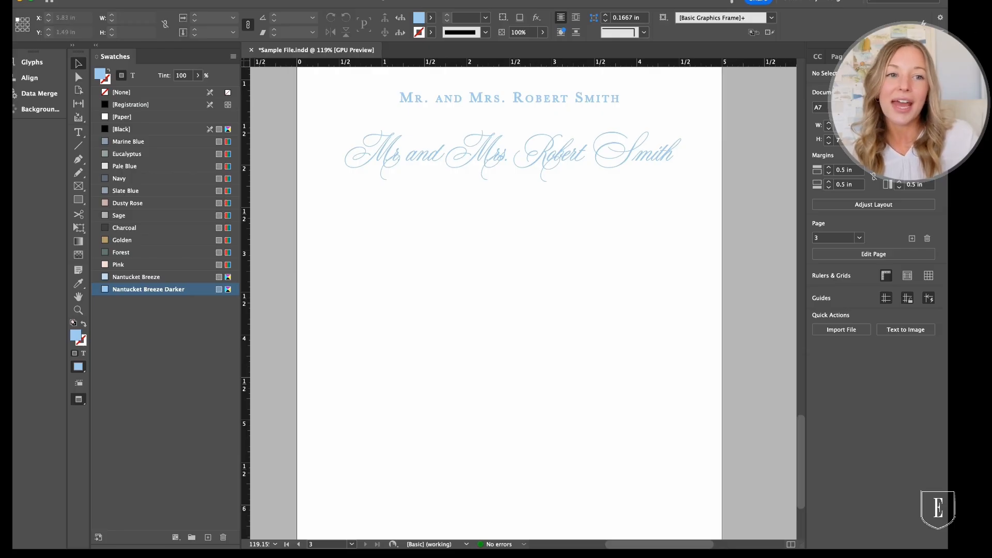
# Browse the saved colour palettes in the Creative Cloud library, such as Coastal Romance, Spring Fling and Lilac Love
pyautogui.click(817, 57)
pyautogui.scroll(-2, 887, 238)
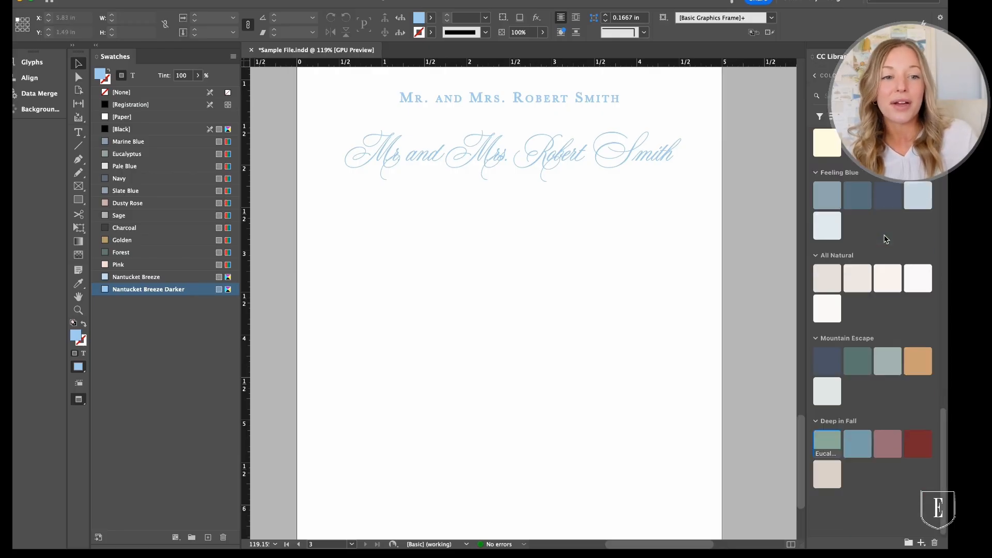
pyautogui.scroll(-15, 886, 239)
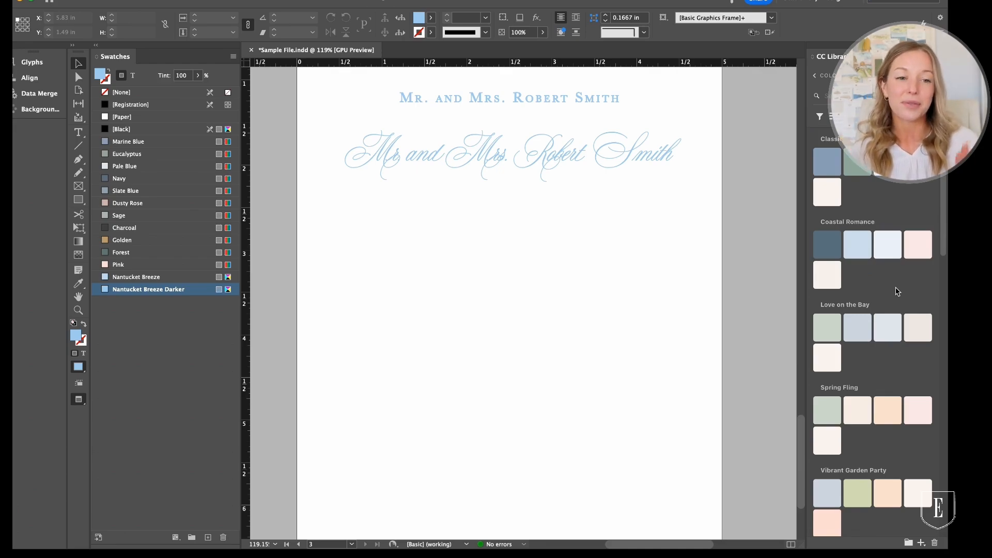
pyautogui.scroll(-8, 918, 408)
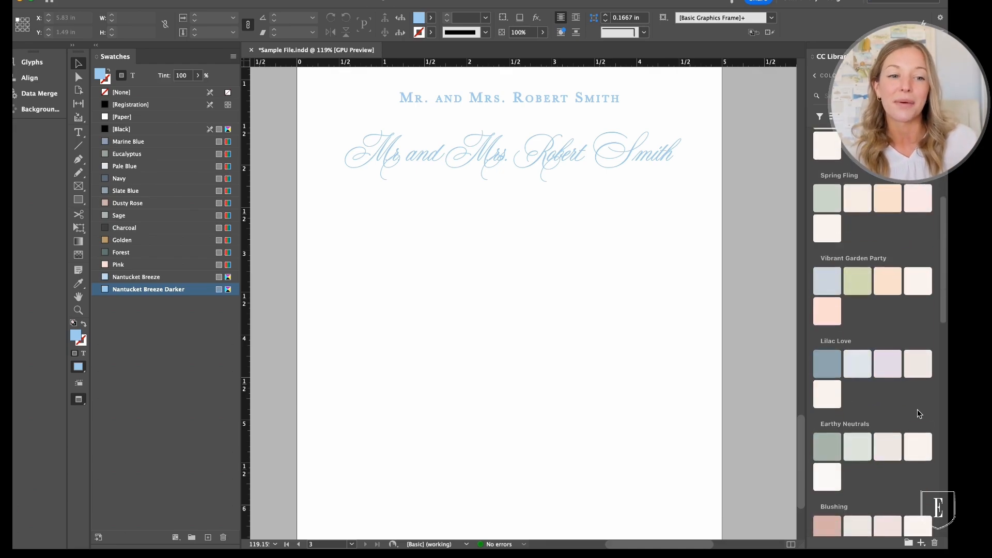
pyautogui.scroll(-3, 916, 410)
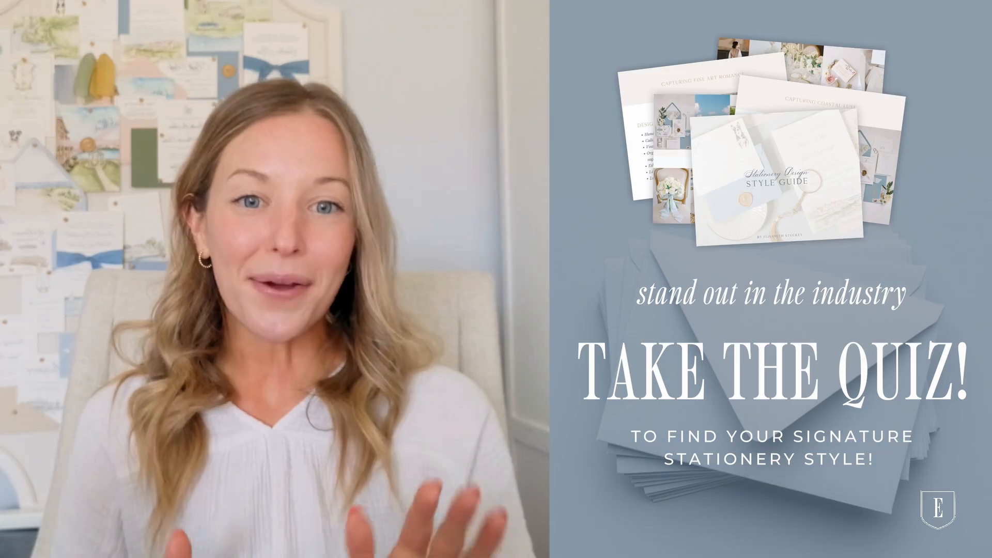